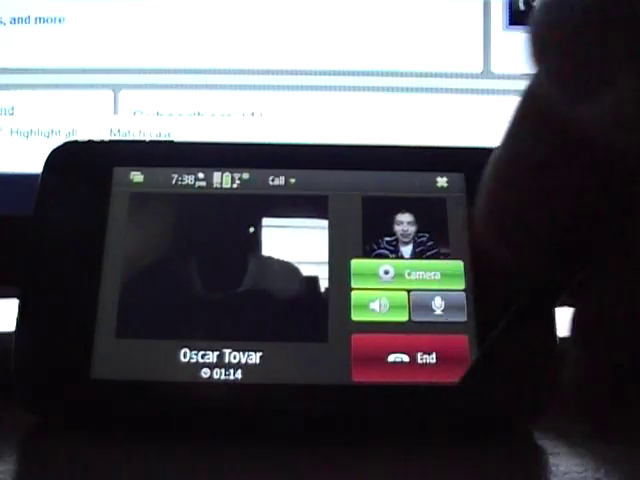
End the Skype video call after talking for over a minute.
click(455, 365)
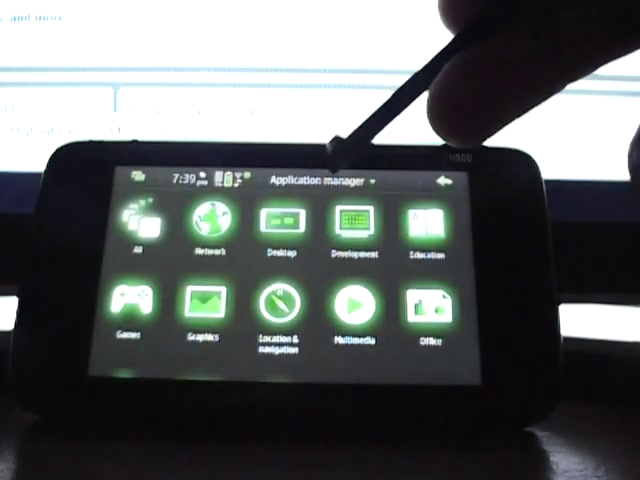
Open the Application manager's title-bar menu with Refresh, Catalogs, Log and Restore options.
click(320, 180)
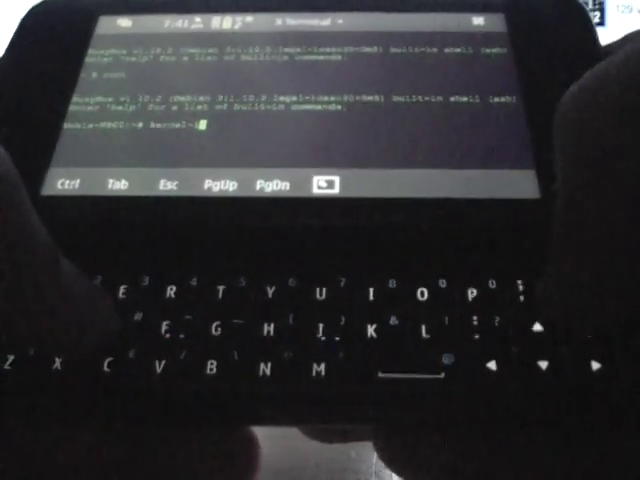
text(config)
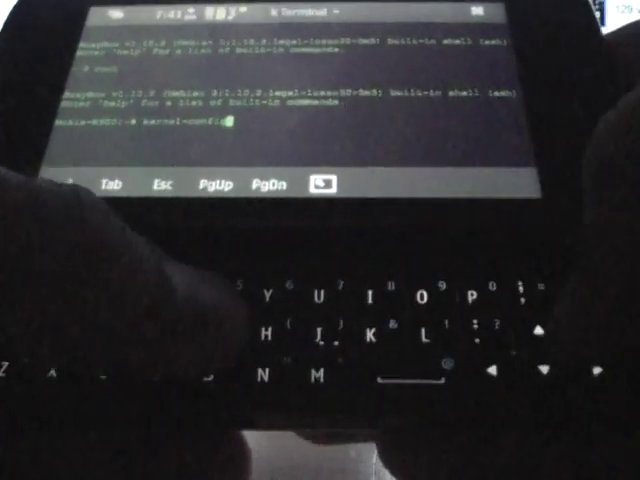
Run 'kernel-config load xlv' and 'kernel-config limits 125 1150' in the root shell.
key(Return)
key(Up)
text(lo)
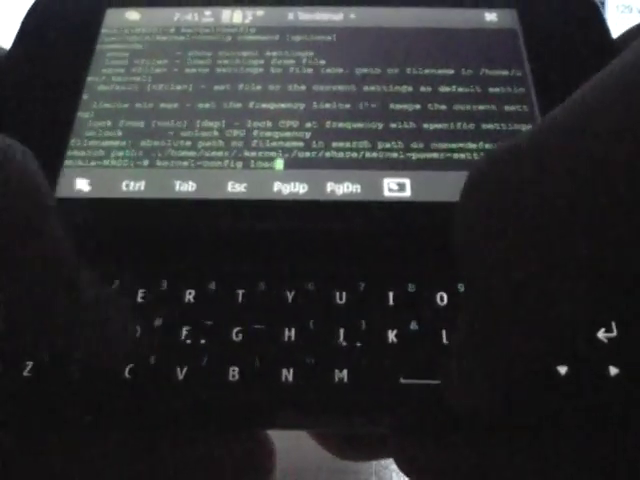
text(ad)
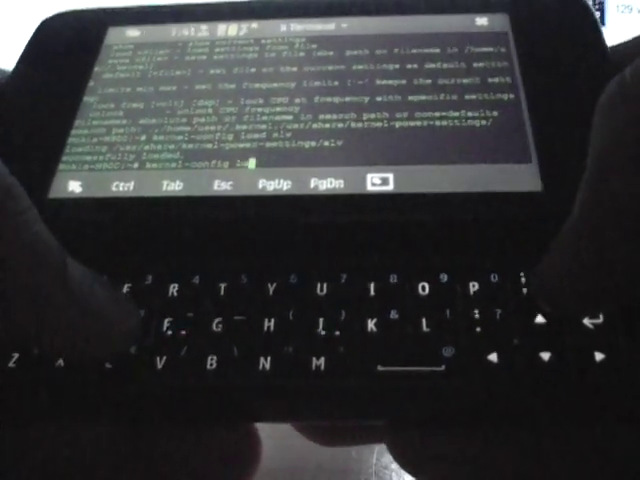
text(mits 125 1)
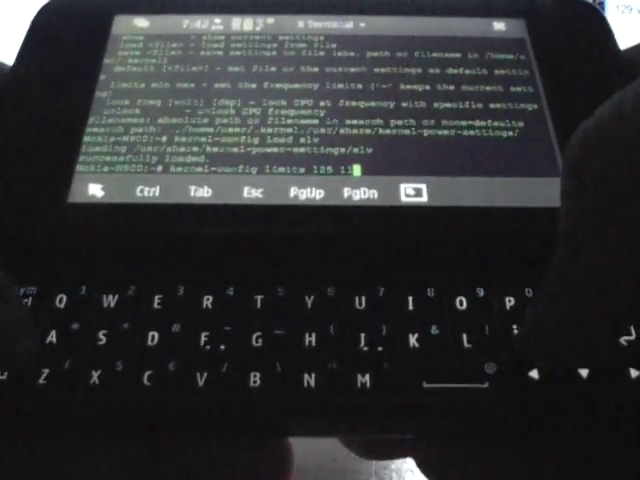
text(5)
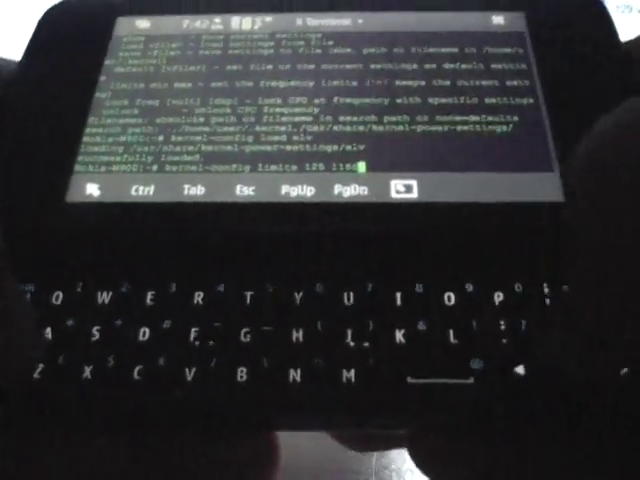
text(0)
key(Return)
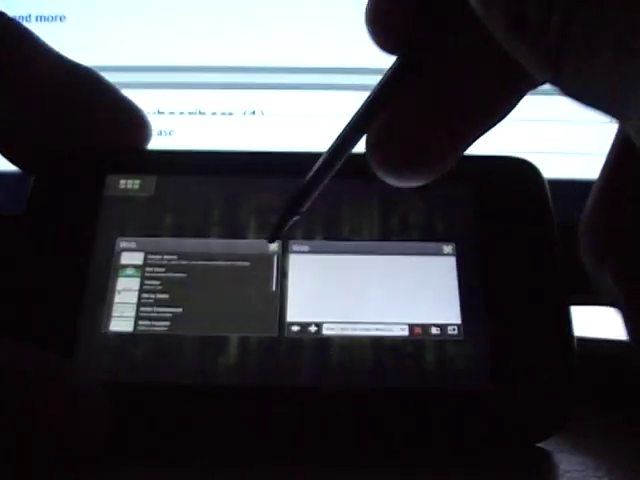
Close both open windows, visit the Ovi Store, and return to the window overview.
click(275, 247)
click(130, 186)
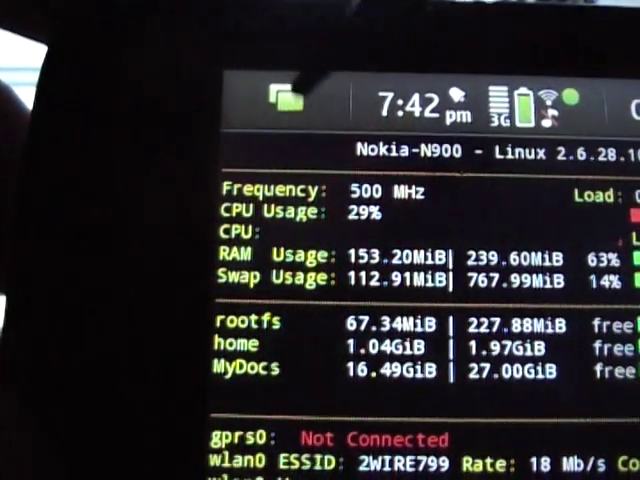
click(280, 80)
click(430, 380)
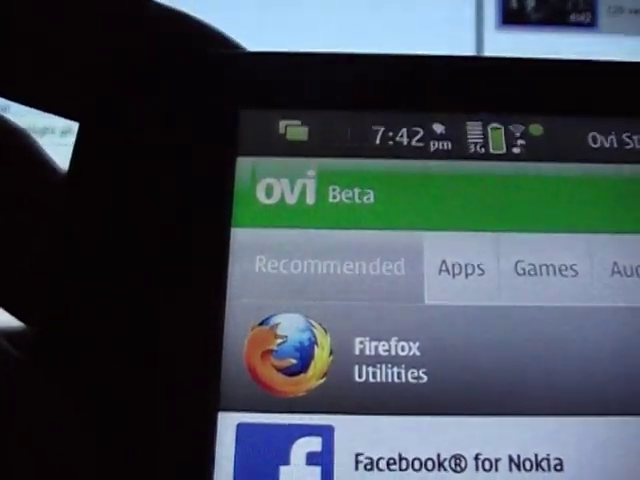
click(295, 140)
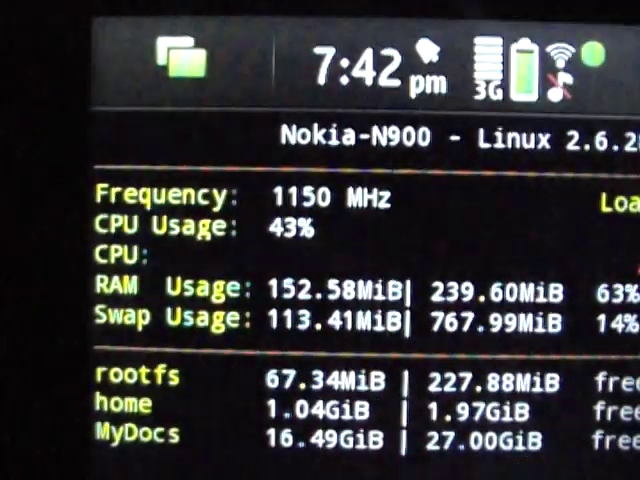